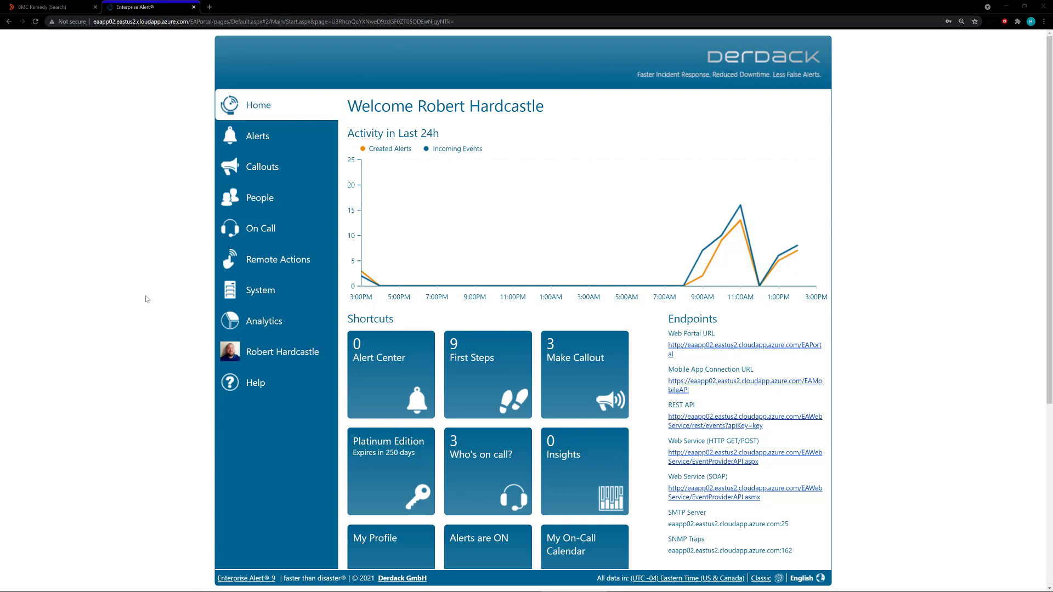
Open the list of event sources in the system configuration
{"action": "left_click", "coordinate": [242, 290]}
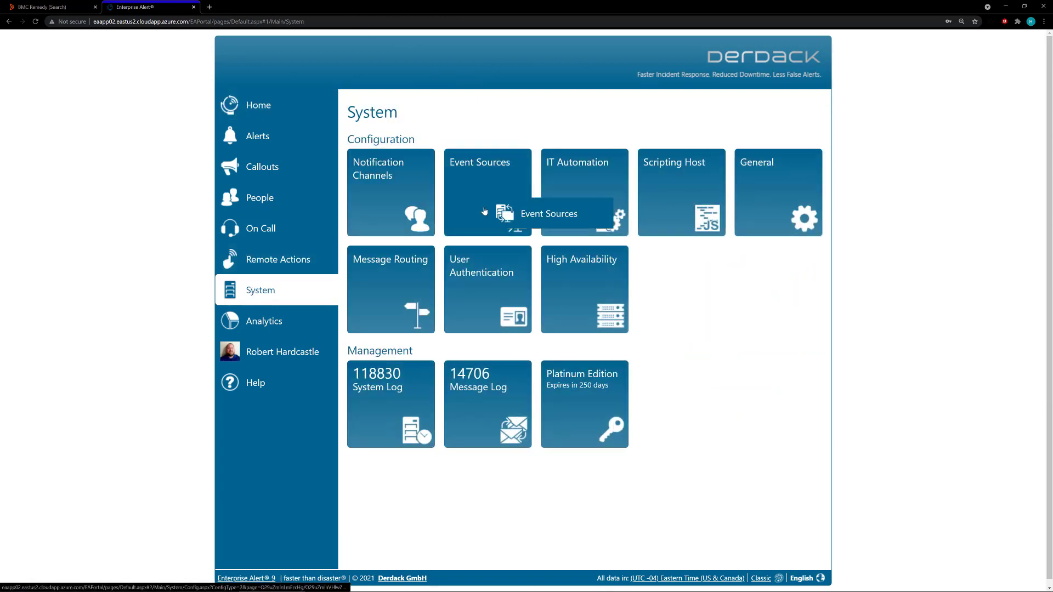
{"action": "left_click", "coordinate": [447, 222]}
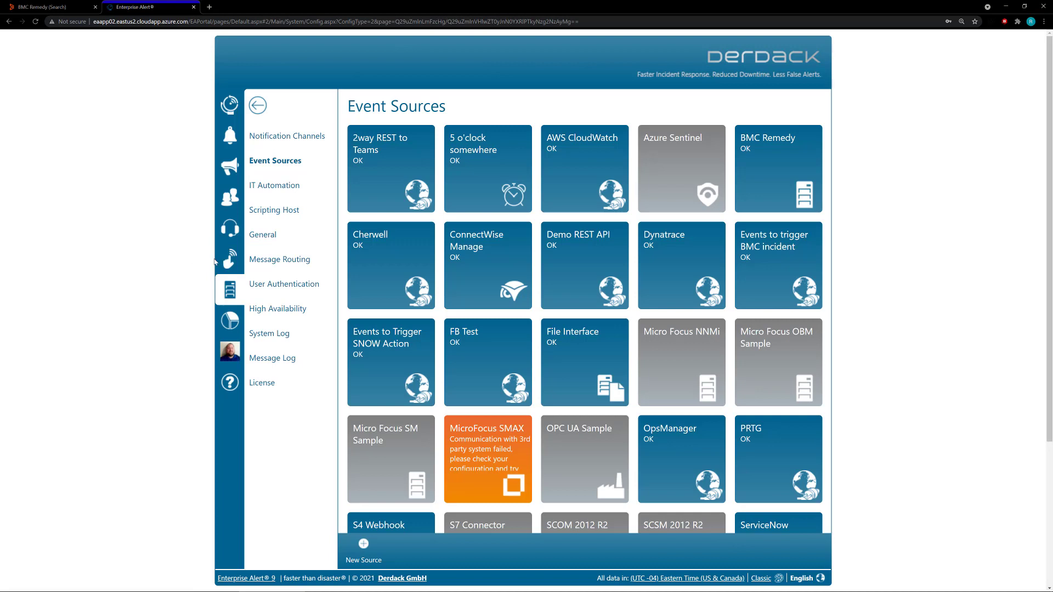
Open the Create BMC Ticket remote action and select BMC Remedy as the system it executes in
{"action": "left_click", "coordinate": [228, 259]}
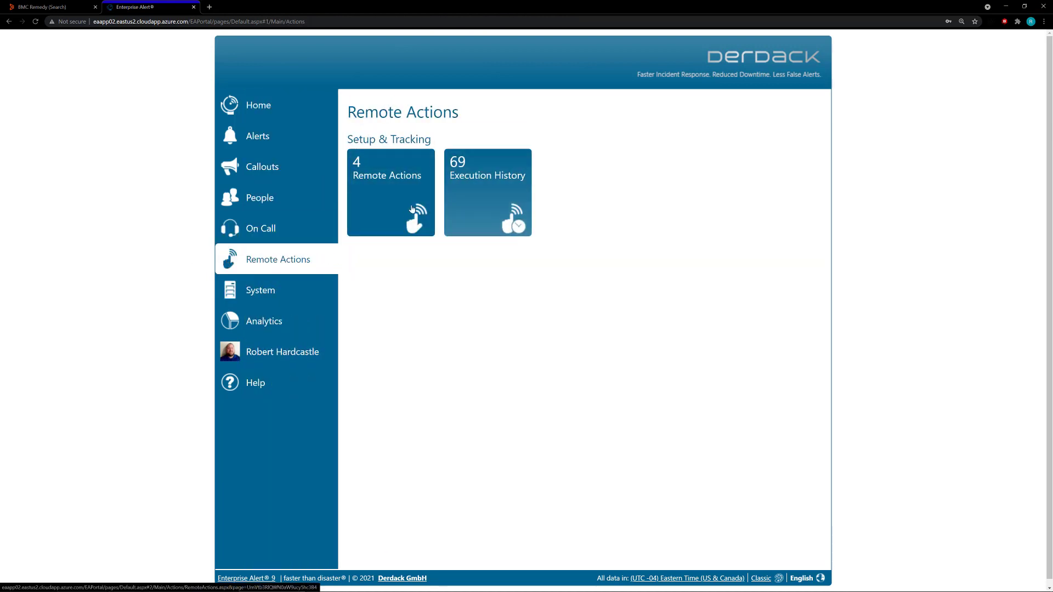
{"action": "left_click", "coordinate": [399, 205]}
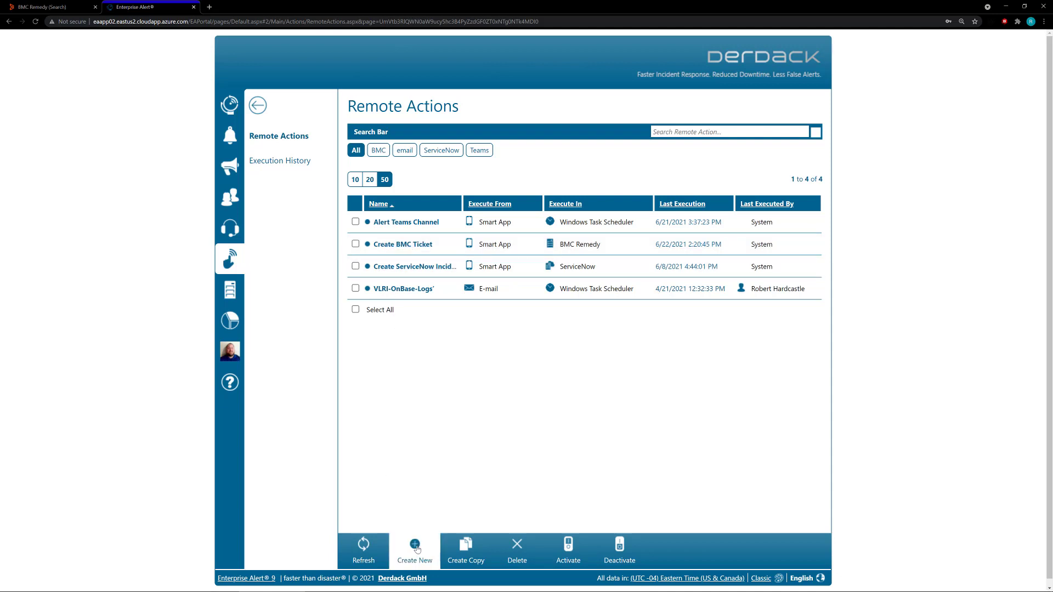
{"action": "left_click", "coordinate": [402, 245]}
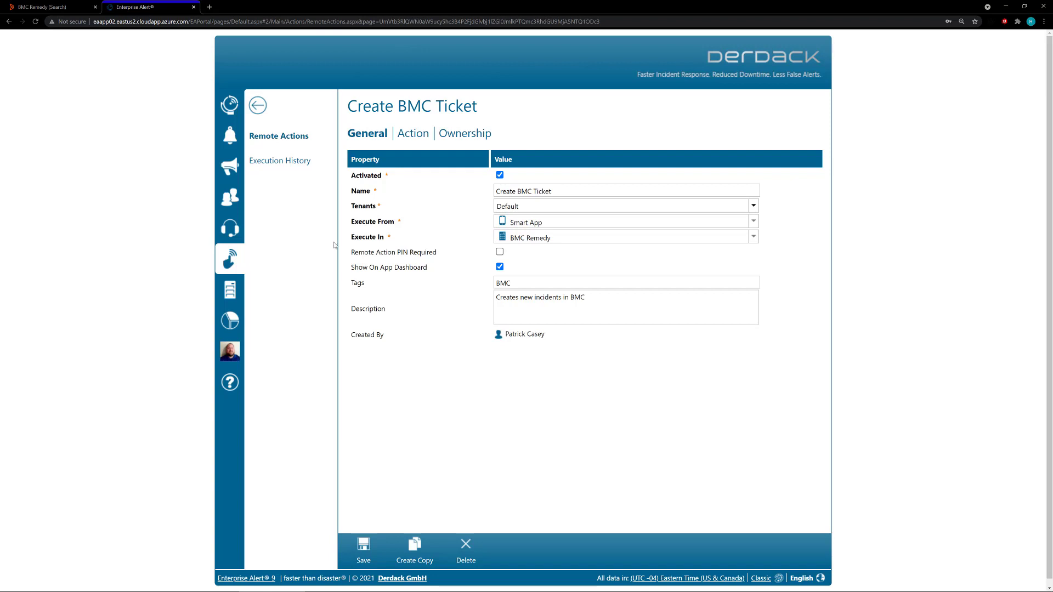
{"action": "left_click", "coordinate": [561, 239]}
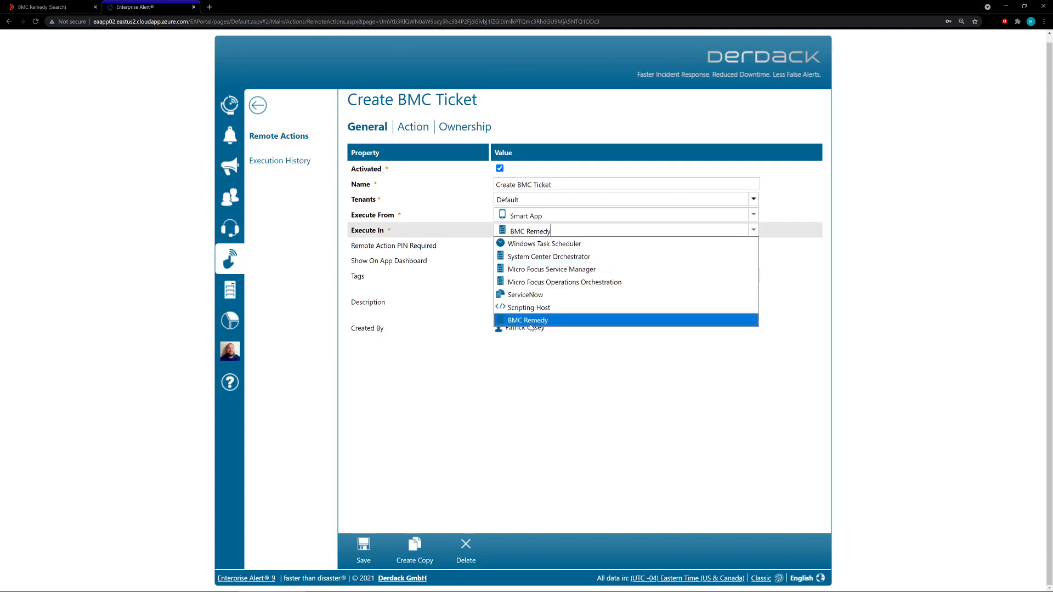
{"action": "left_click", "coordinate": [530, 326]}
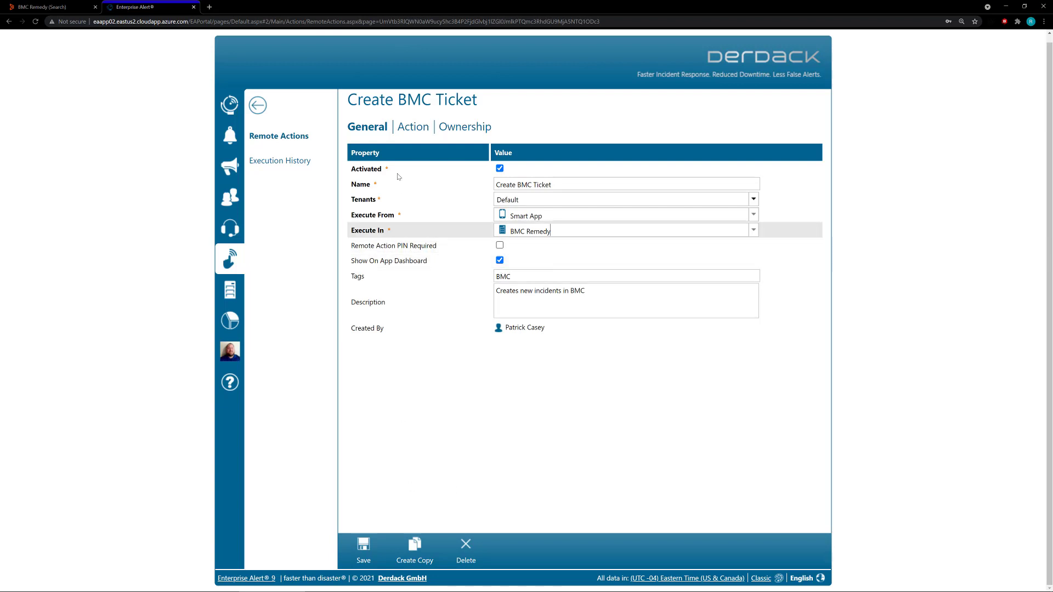
Display the remote action's action settings and select Create Incident under BMC Remedy as the action to execute
{"action": "left_click", "coordinate": [410, 132]}
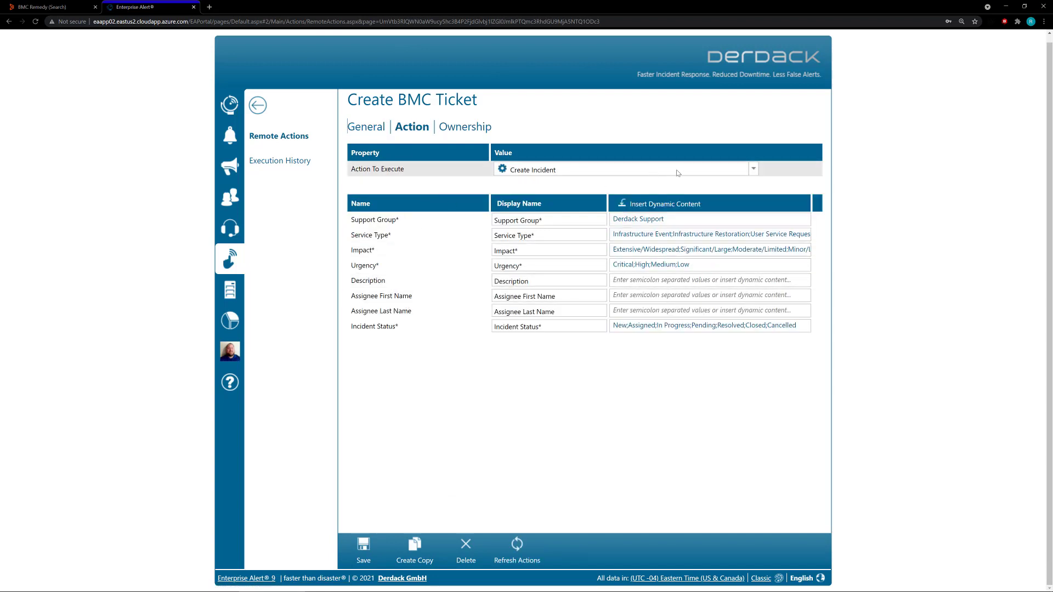
{"action": "left_click", "coordinate": [754, 170]}
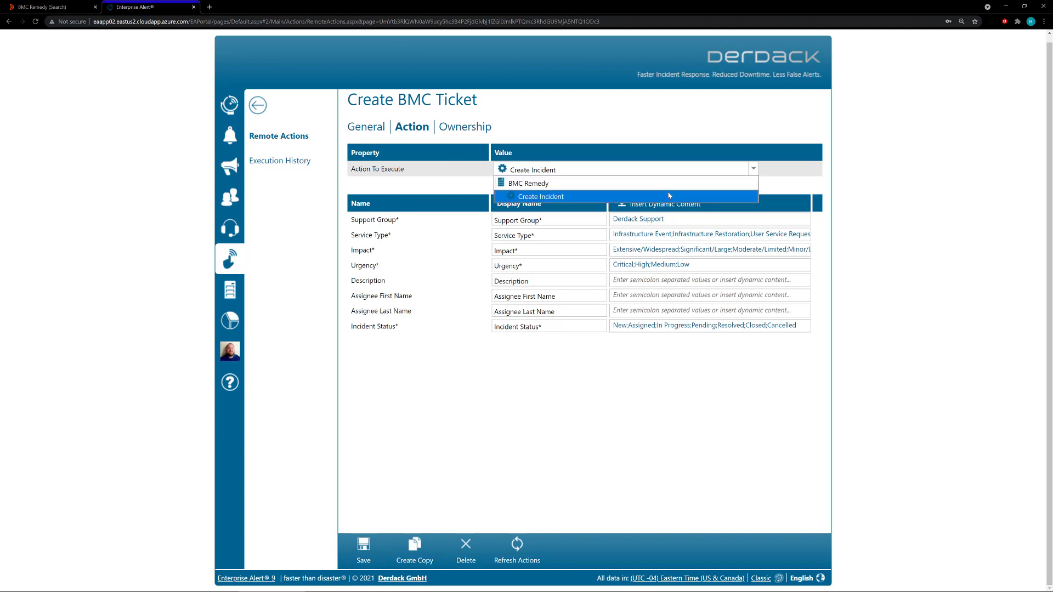
{"action": "left_click", "coordinate": [669, 196]}
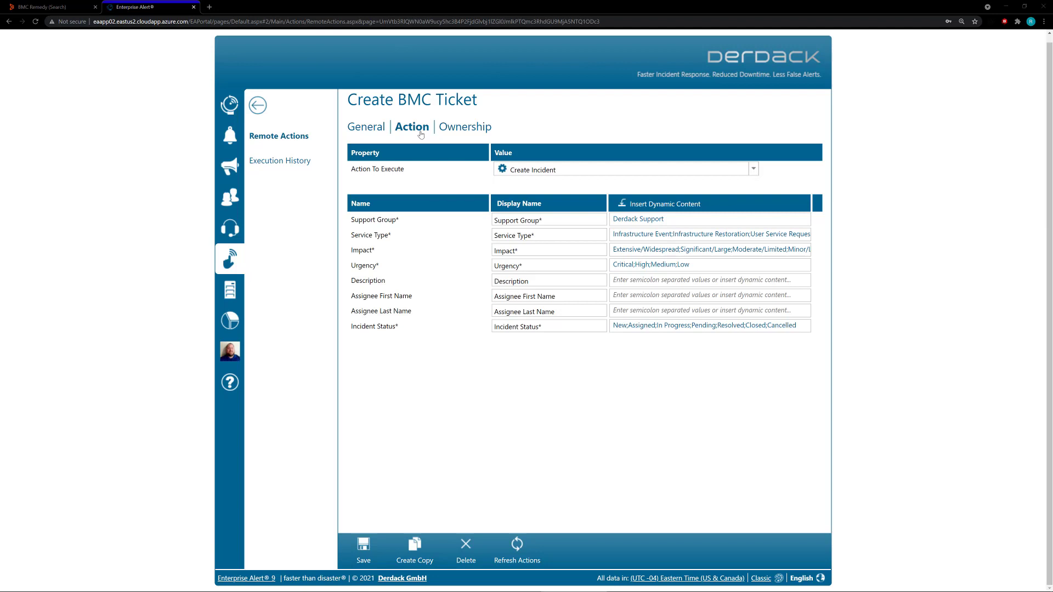
Open the alert policy named Policy to trigger BMC tickets
{"action": "left_click", "coordinate": [230, 136]}
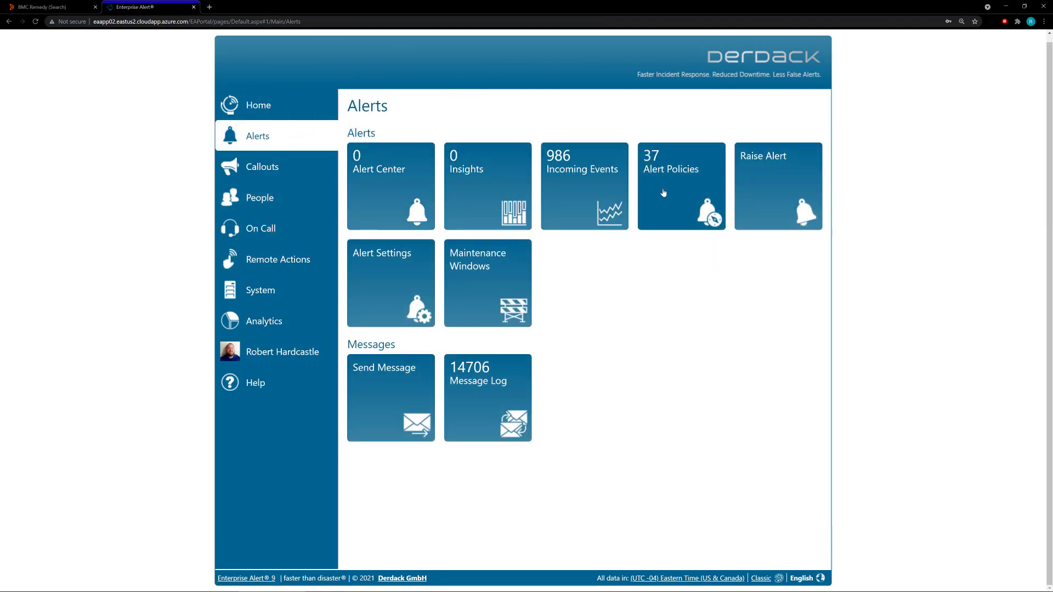
{"action": "left_click", "coordinate": [661, 195]}
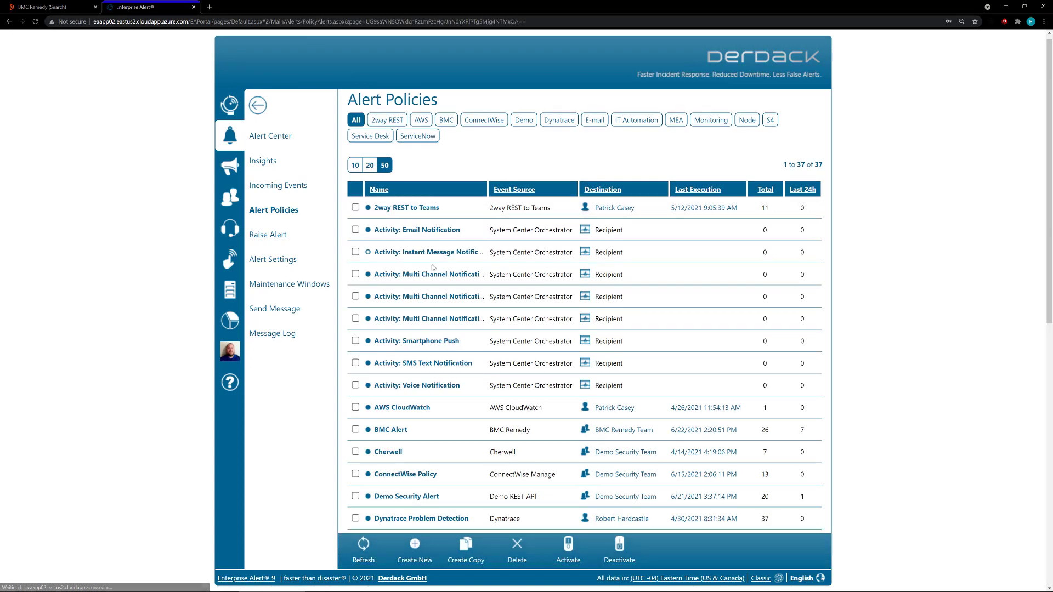
{"action": "scroll", "coordinate": [435, 279], "scroll_direction": "down", "scroll_amount": 7}
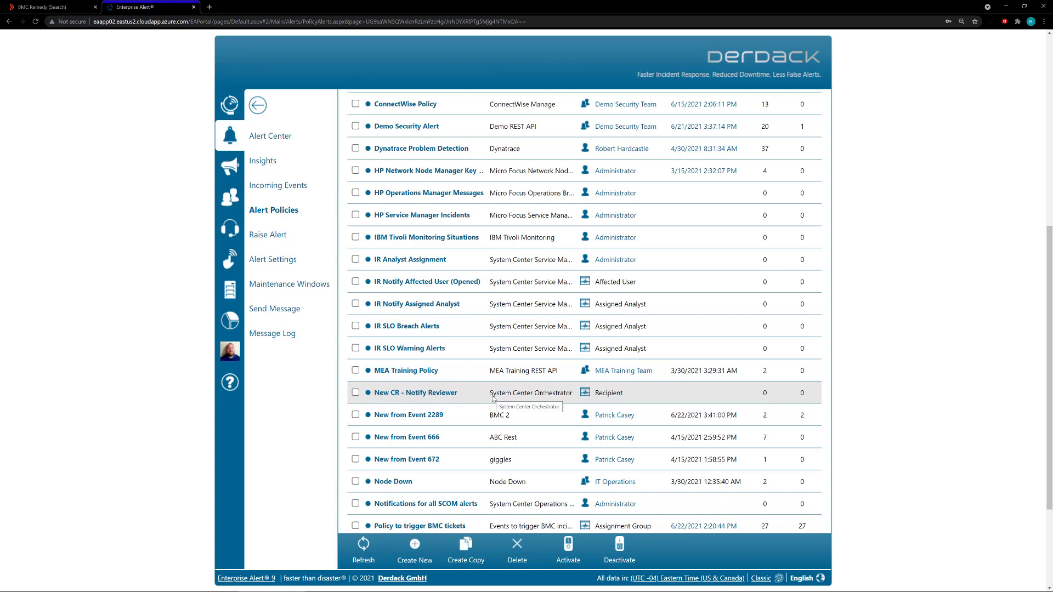
{"action": "scroll", "coordinate": [493, 398], "scroll_direction": "down", "scroll_amount": 3}
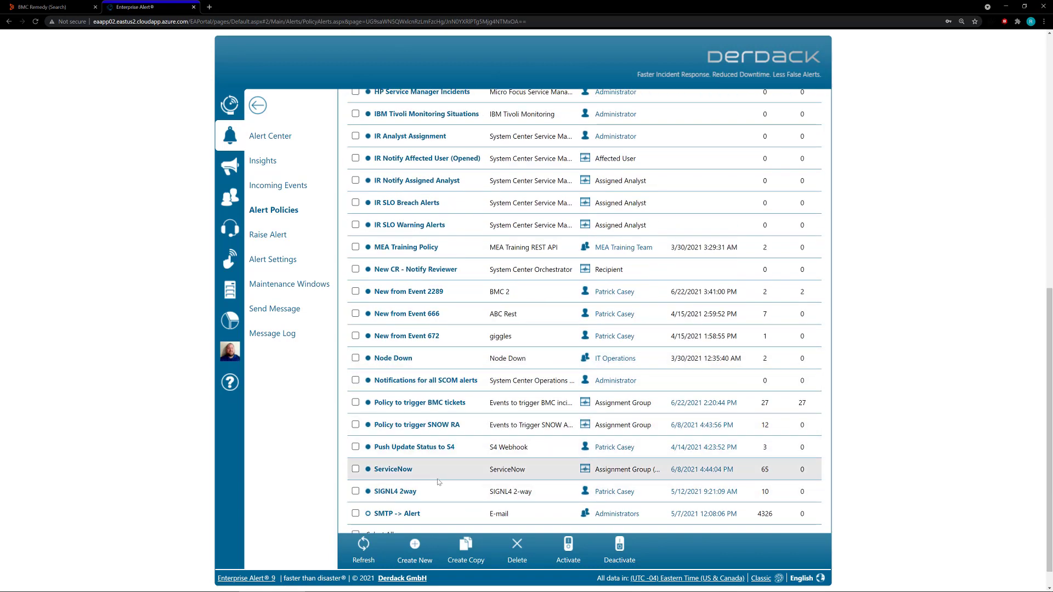
{"action": "scroll", "coordinate": [439, 482], "scroll_direction": "down", "scroll_amount": 1}
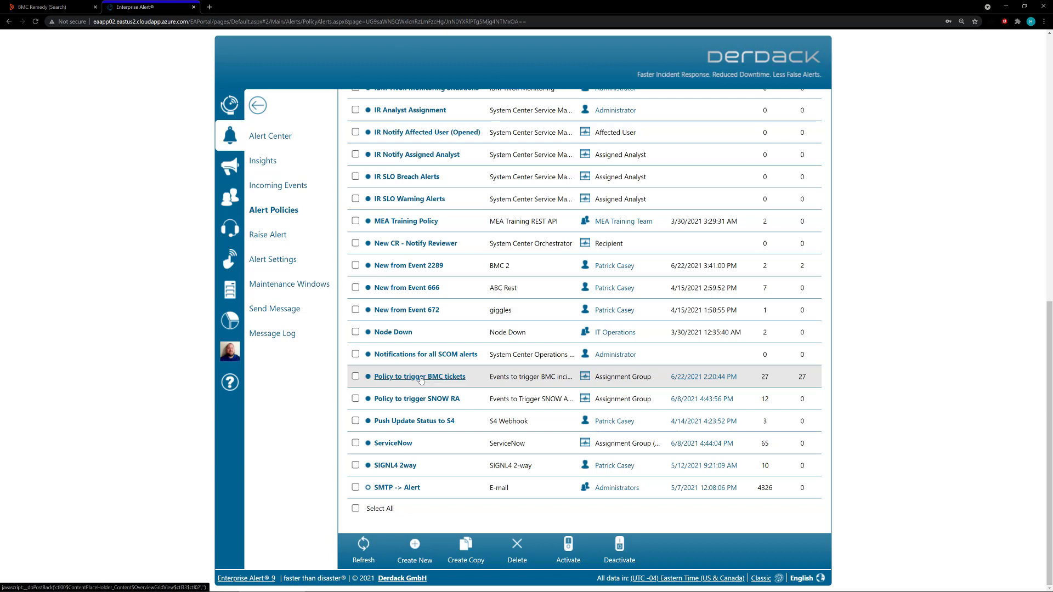
{"action": "left_click", "coordinate": [420, 377]}
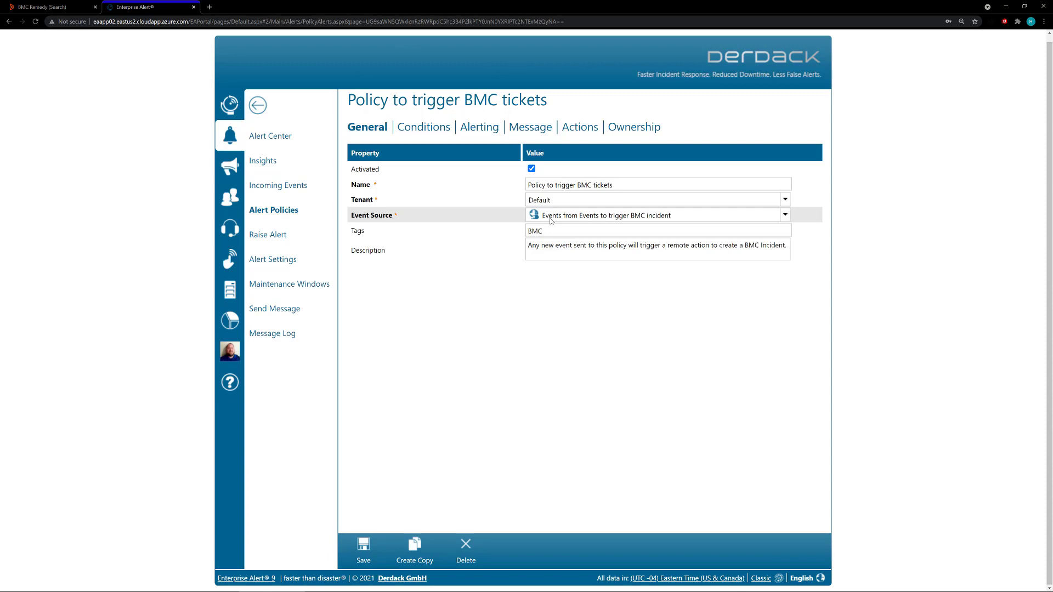
Review the policy's recommended remote actions and the available additional ones, and accept the parameter mapping of Create BMC Ticket
{"action": "left_click", "coordinate": [530, 127]}
{"action": "left_click", "coordinate": [579, 128]}
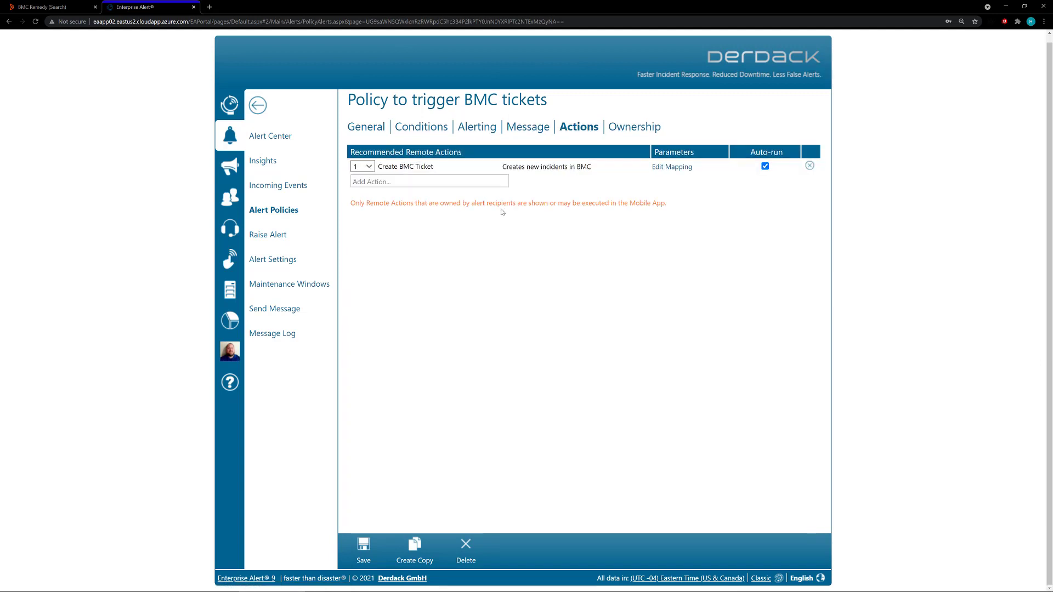
{"action": "left_click", "coordinate": [441, 180]}
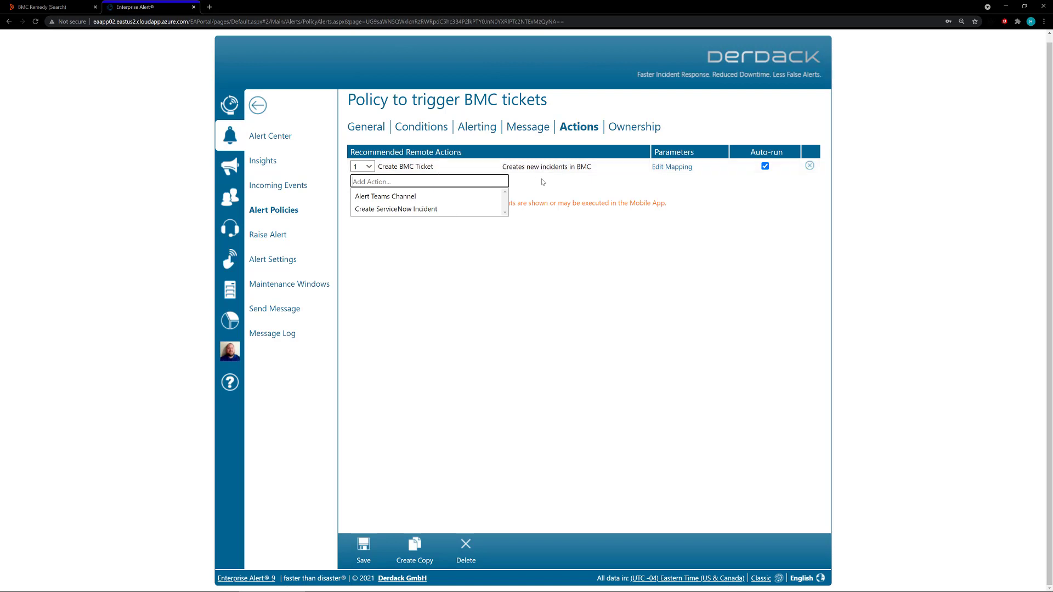
{"action": "left_click", "coordinate": [583, 176]}
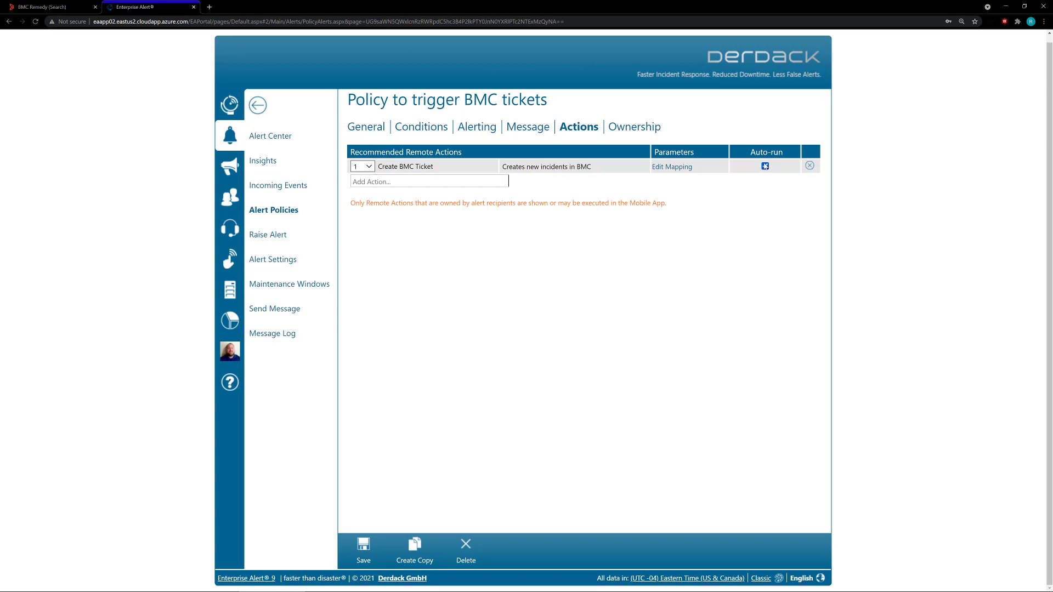
{"action": "left_click", "coordinate": [671, 168]}
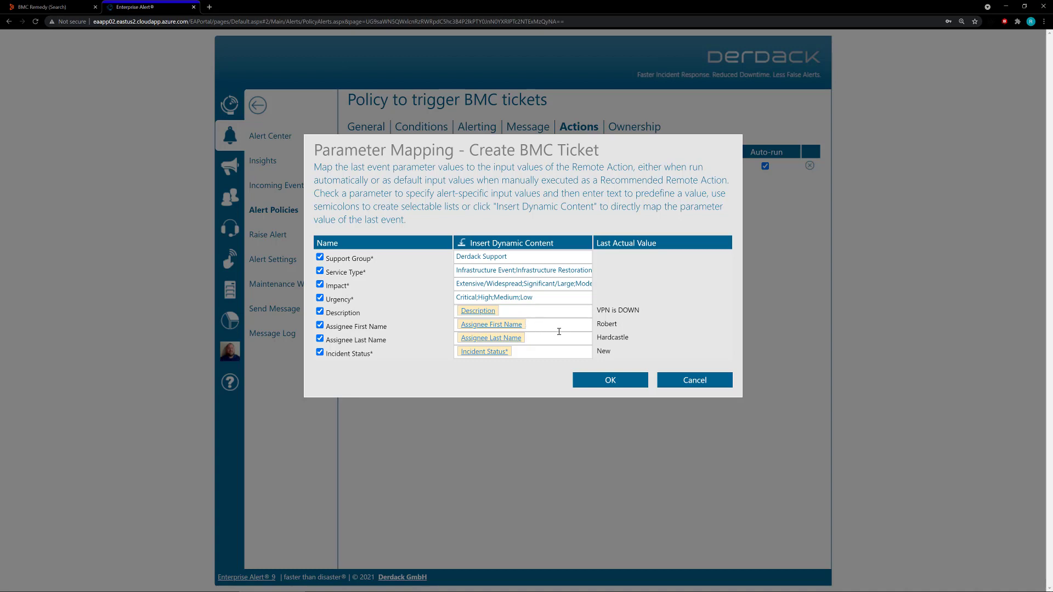
{"action": "left_click", "coordinate": [636, 382]}
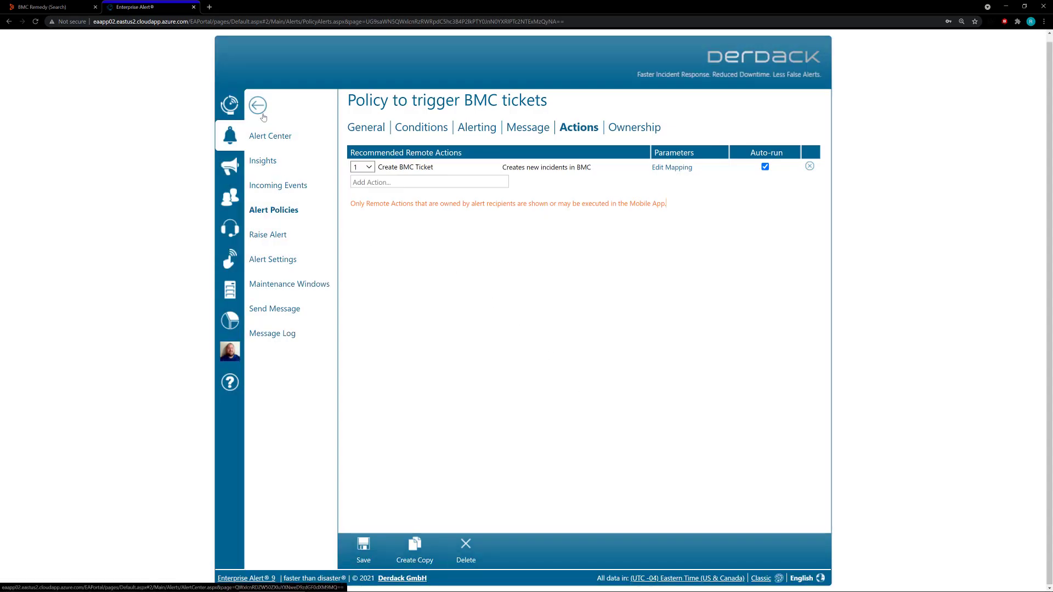
Inspect the details of the open New BMC Incident alert and the BMC Incident ticket alert in the Alert Center
{"action": "left_click", "coordinate": [274, 141]}
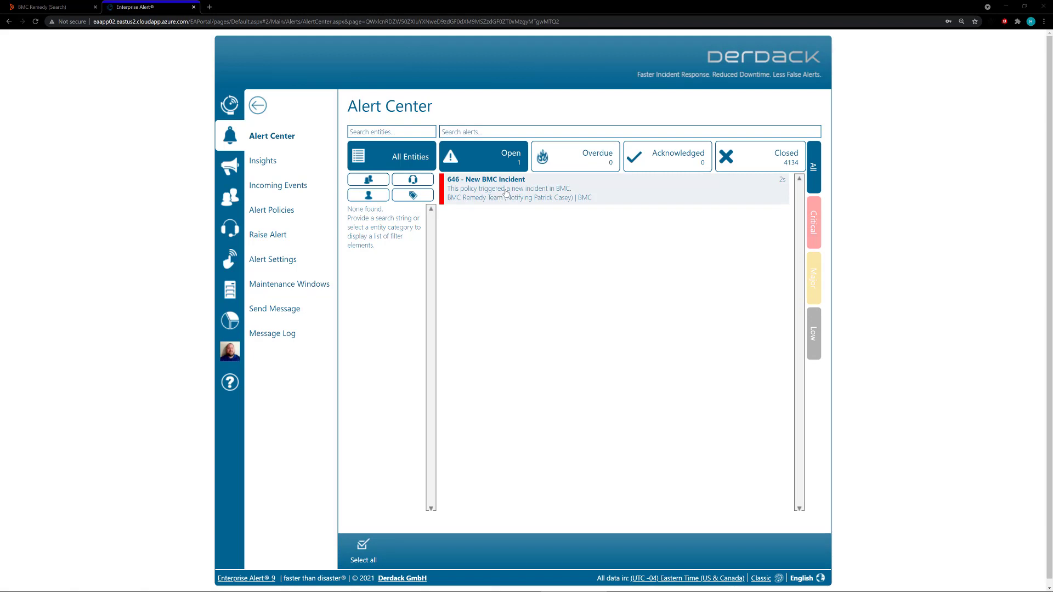
{"action": "double_click", "coordinate": [505, 191]}
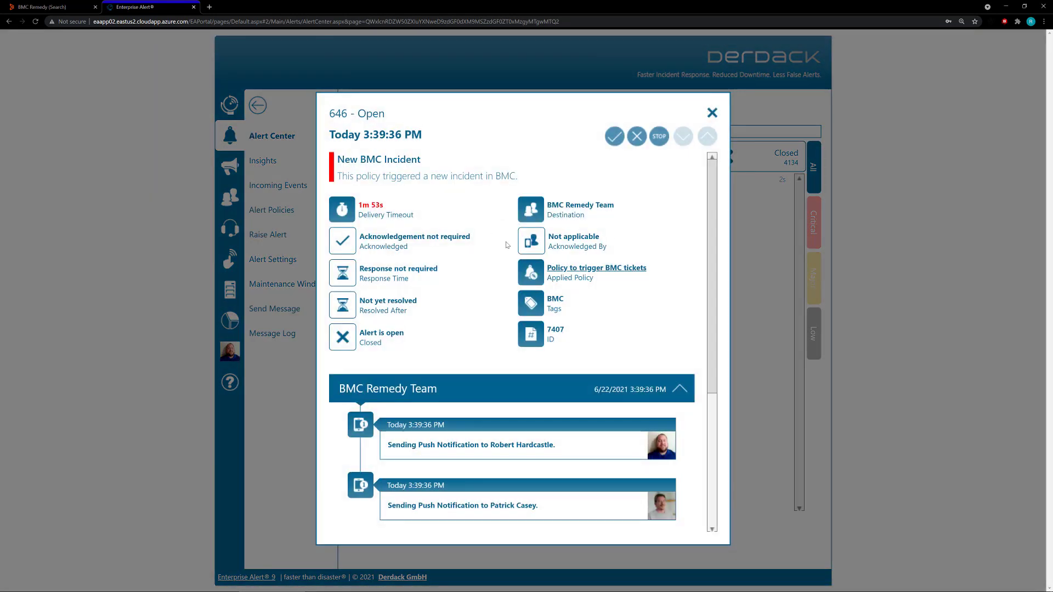
{"action": "scroll", "coordinate": [490, 421], "scroll_direction": "down", "scroll_amount": 2}
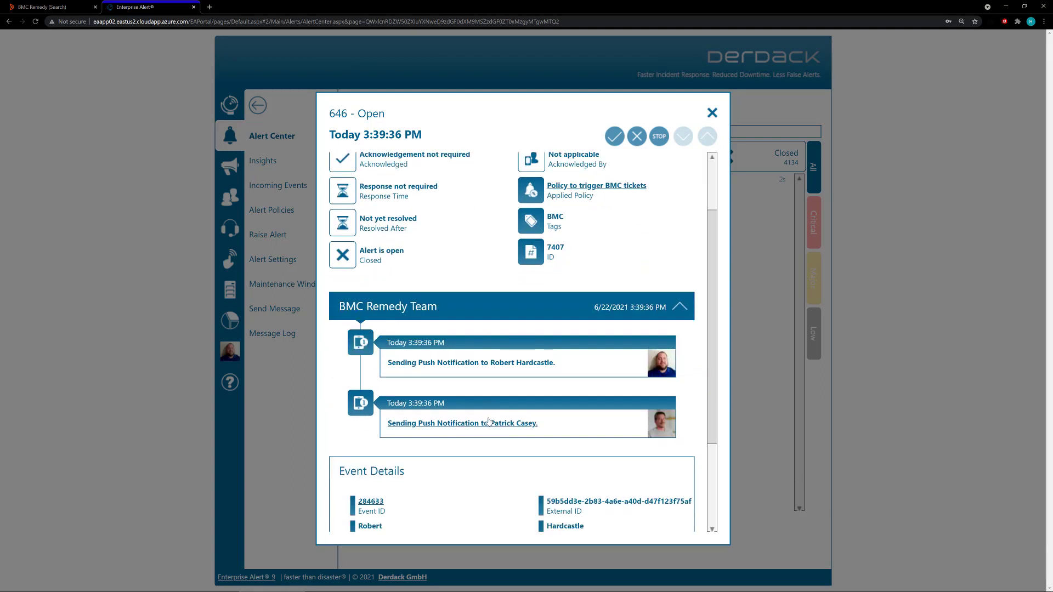
{"action": "scroll", "coordinate": [489, 422], "scroll_direction": "up", "scroll_amount": 2}
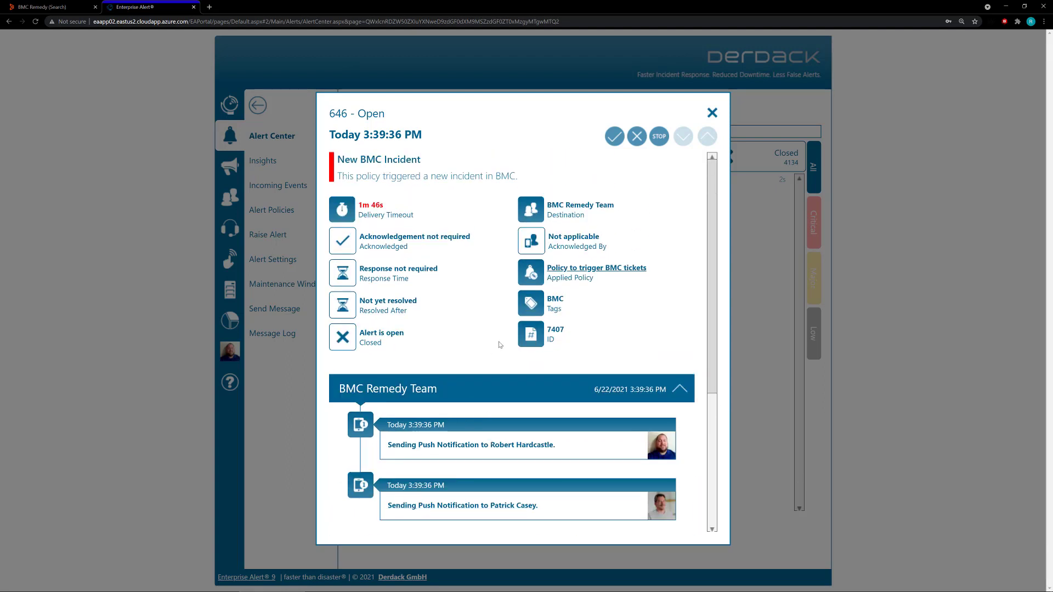
{"action": "key", "text": "Escape"}
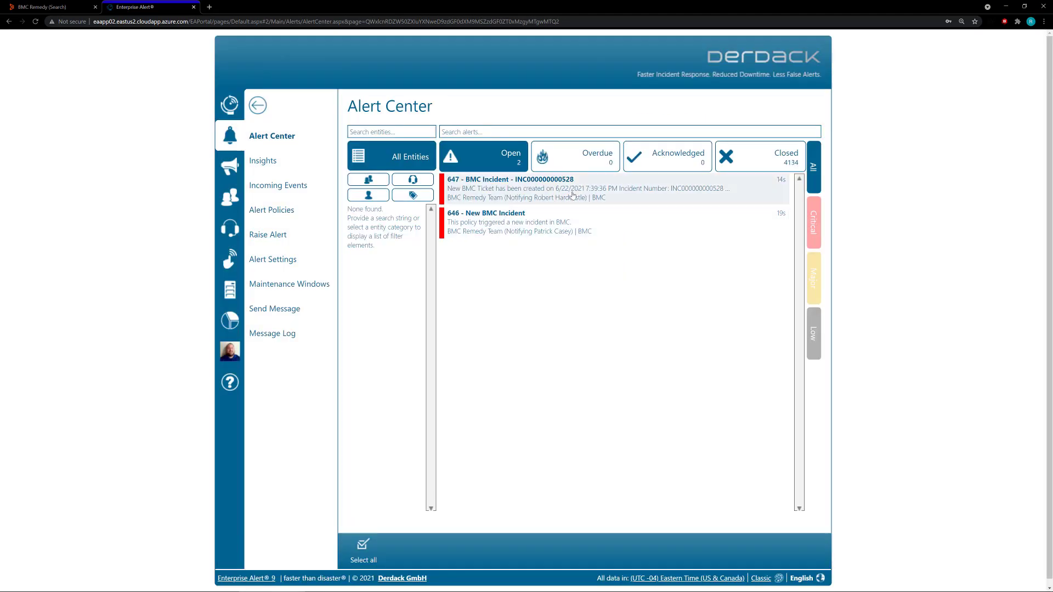
{"action": "left_click", "coordinate": [515, 198]}
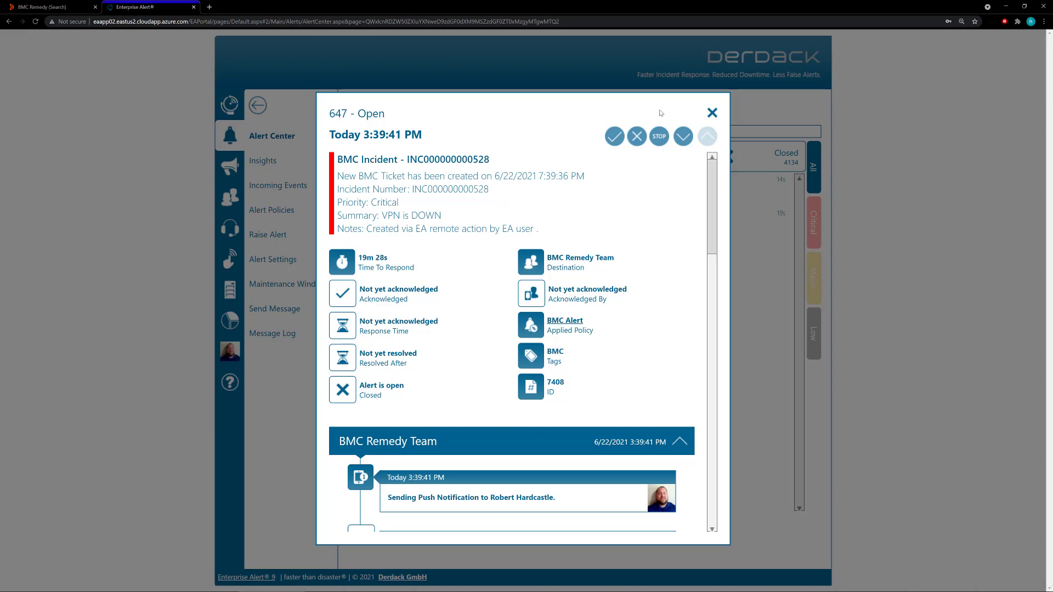
{"action": "left_click", "coordinate": [712, 113]}
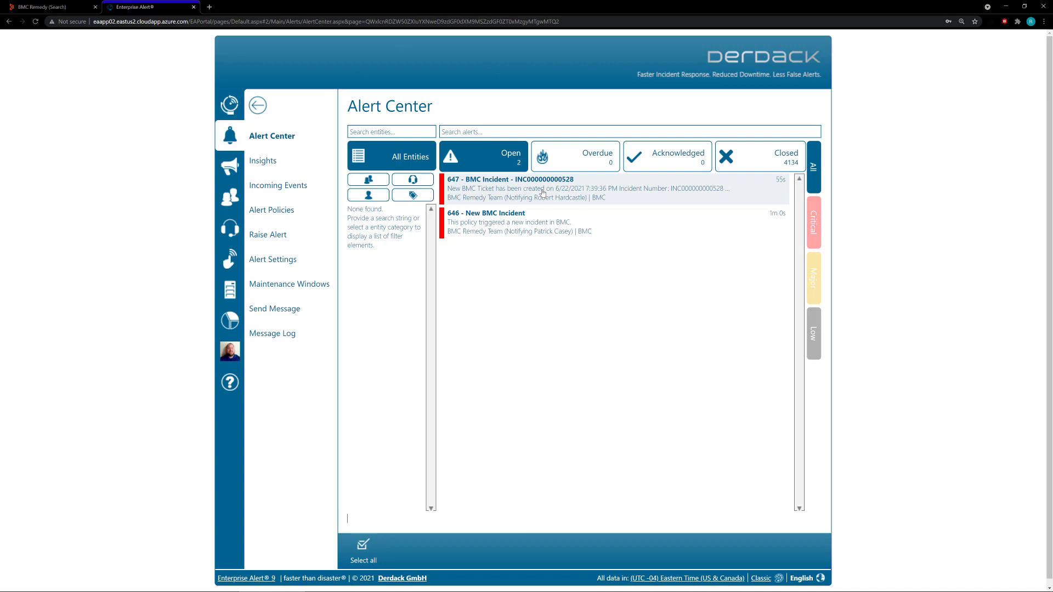
Switch to BMC Remedy to refresh the incident list and return to Enterprise Alert
{"action": "left_click", "coordinate": [49, 7]}
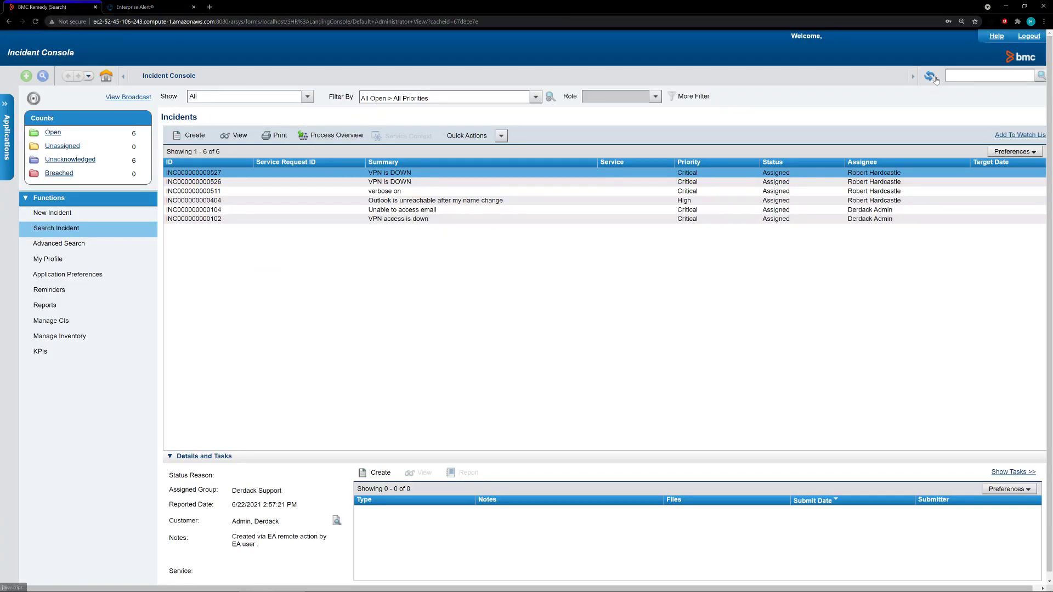
{"action": "left_click", "coordinate": [936, 81]}
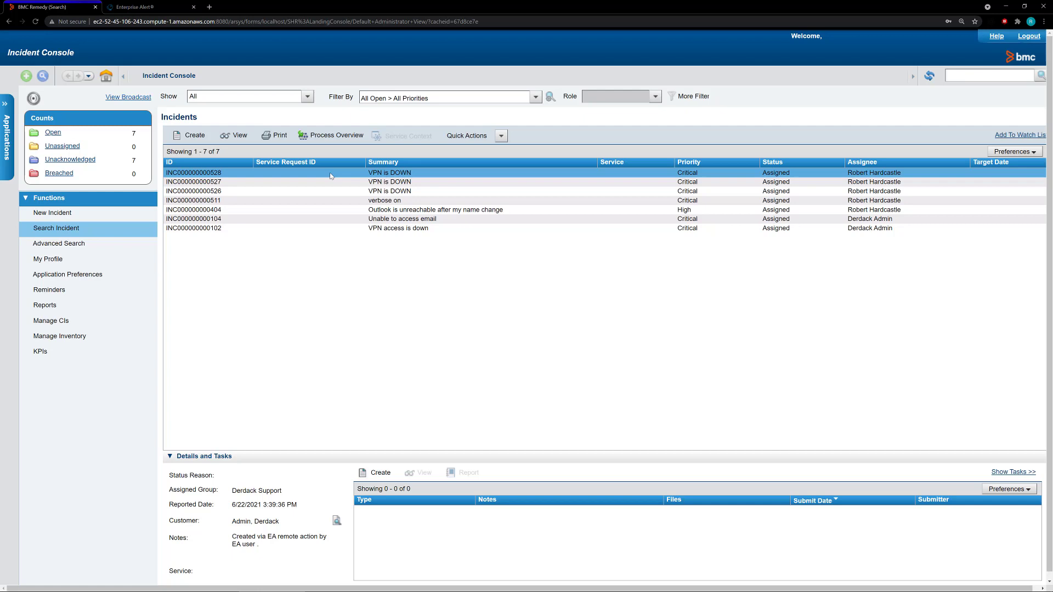
{"action": "key", "text": "ctrl+Tab"}
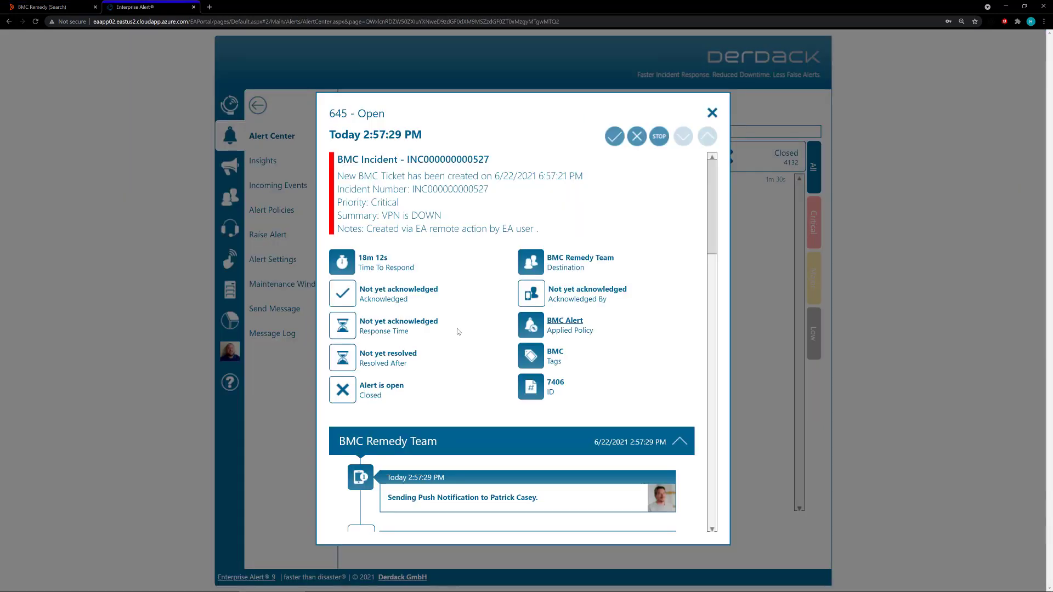